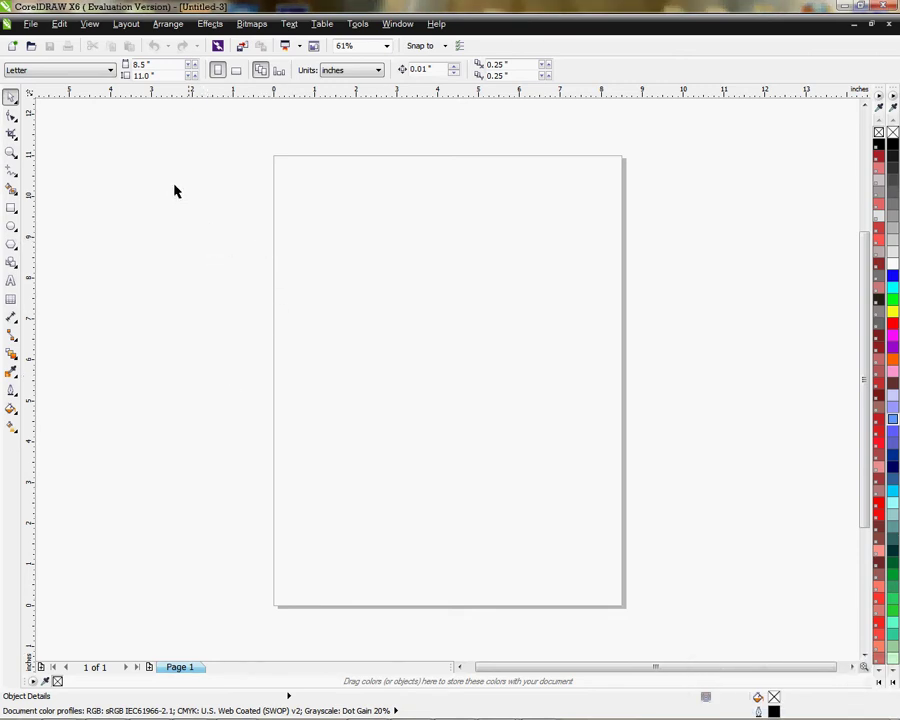
Step: Draw a wide rectangle across the top of the page and a tall one below on the left
{"action": "left_click", "coordinate": [11, 207]}
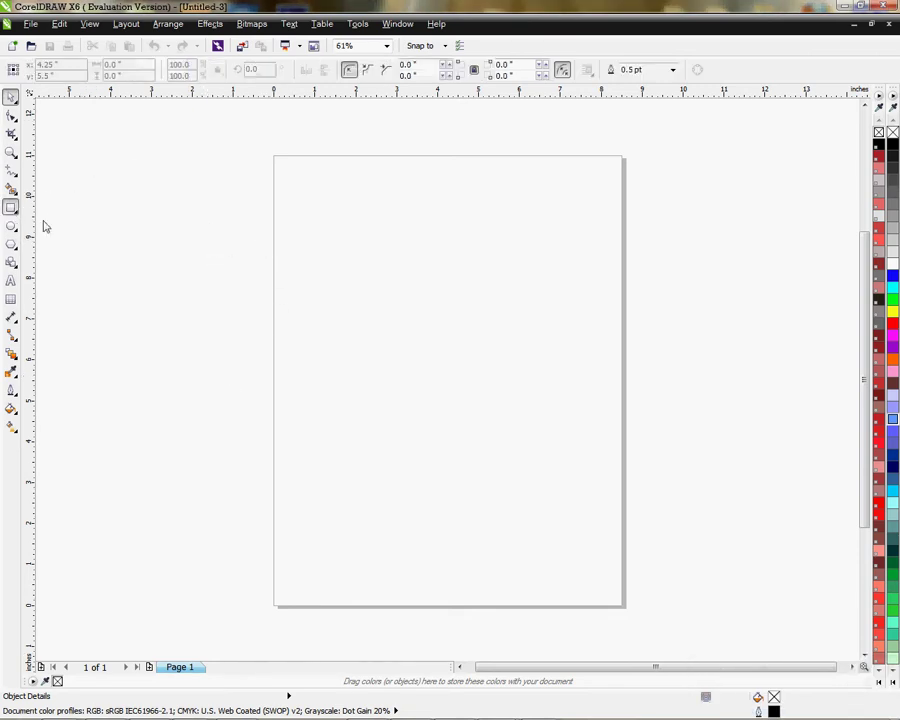
{"action": "left_click_drag", "start_coordinate": [300, 188], "coordinate": [593, 347]}
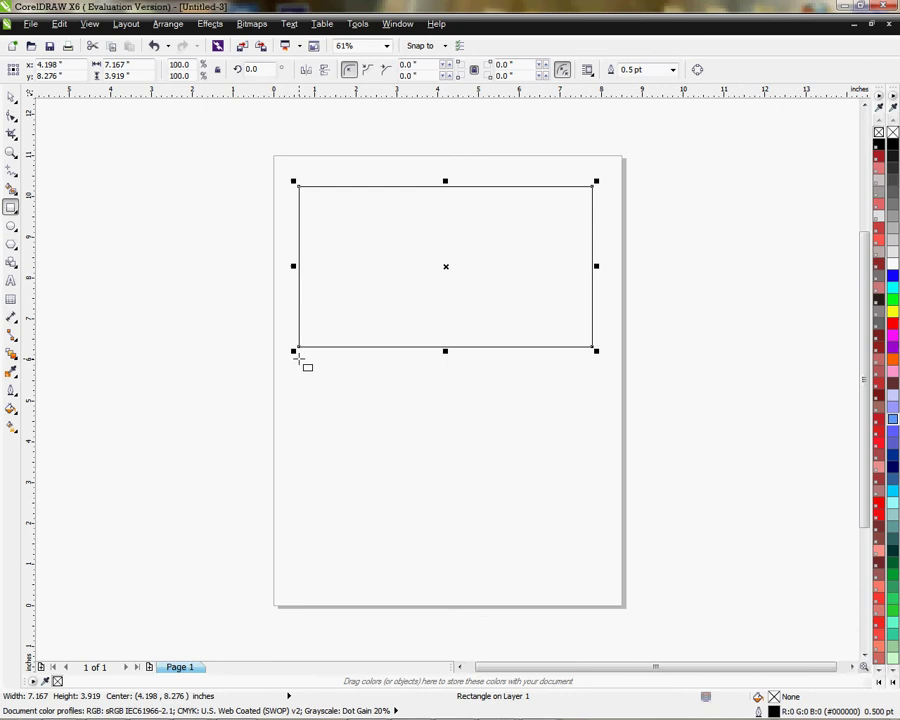
{"action": "left_click_drag", "start_coordinate": [299, 359], "coordinate": [437, 576]}
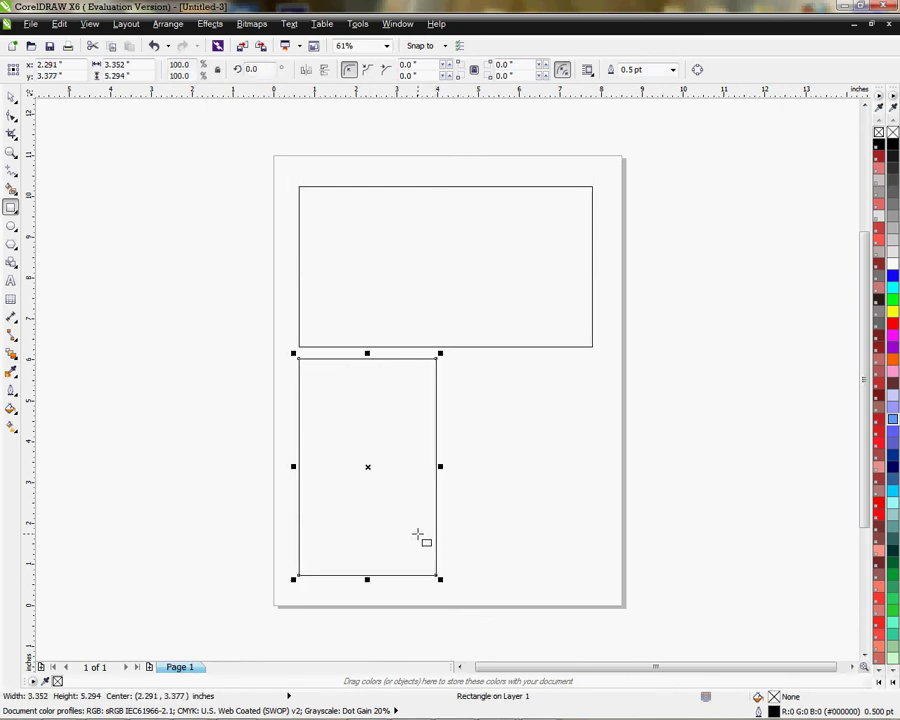
Step: Copy the tall rectangle to its right and nudge the copy down to align it
{"action": "key", "text": "space"}
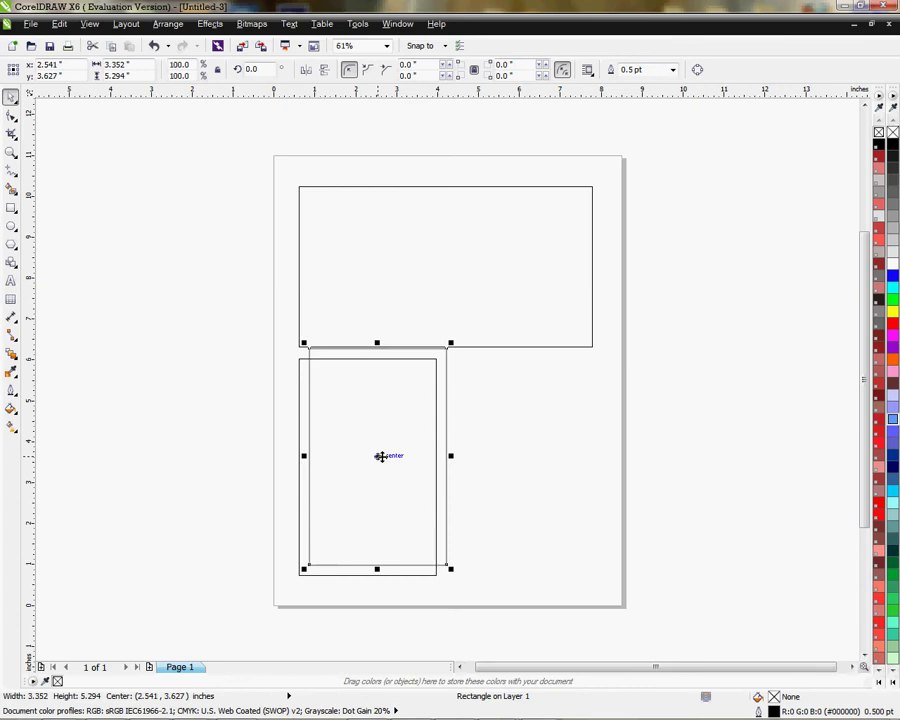
{"action": "left_click_drag", "start_coordinate": [380, 455], "coordinate": [525, 465]}
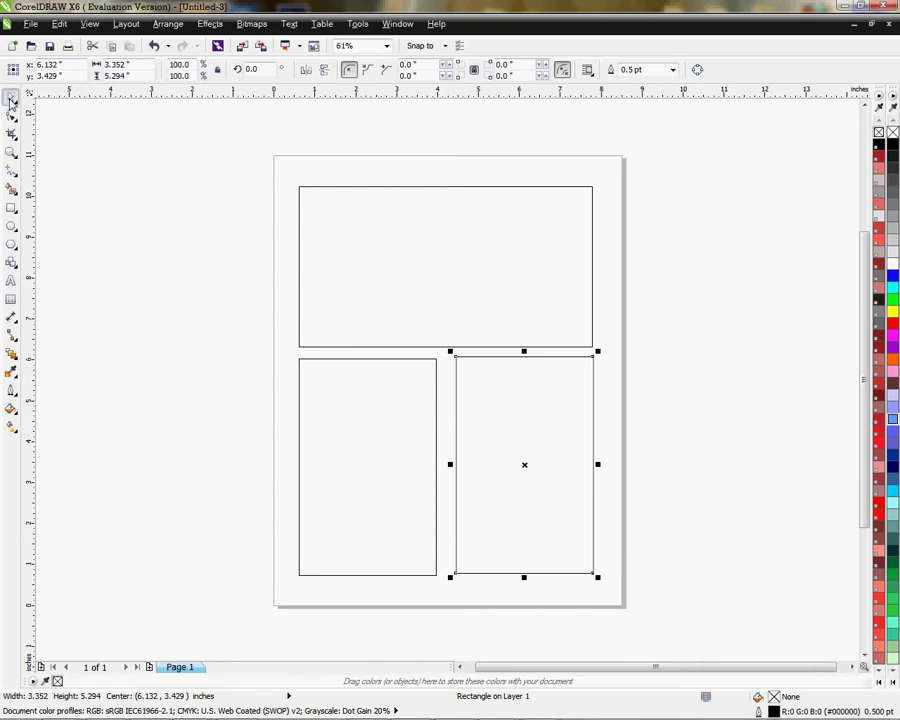
{"action": "left_click", "coordinate": [367, 311]}
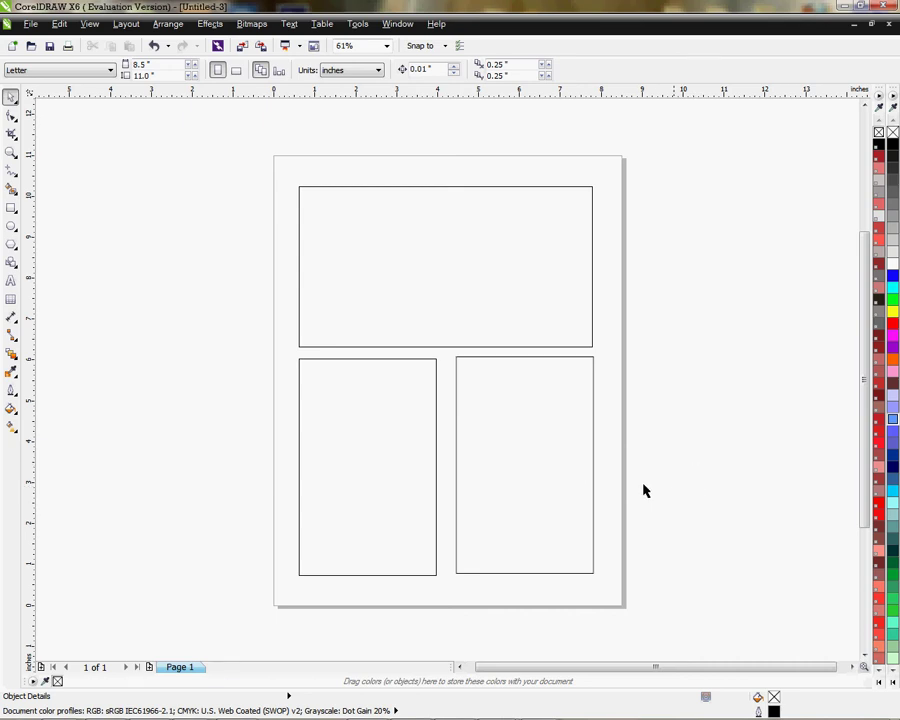
{"action": "left_click", "coordinate": [560, 527]}
{"action": "key", "text": "Down"}
{"action": "key", "text": "Down"}
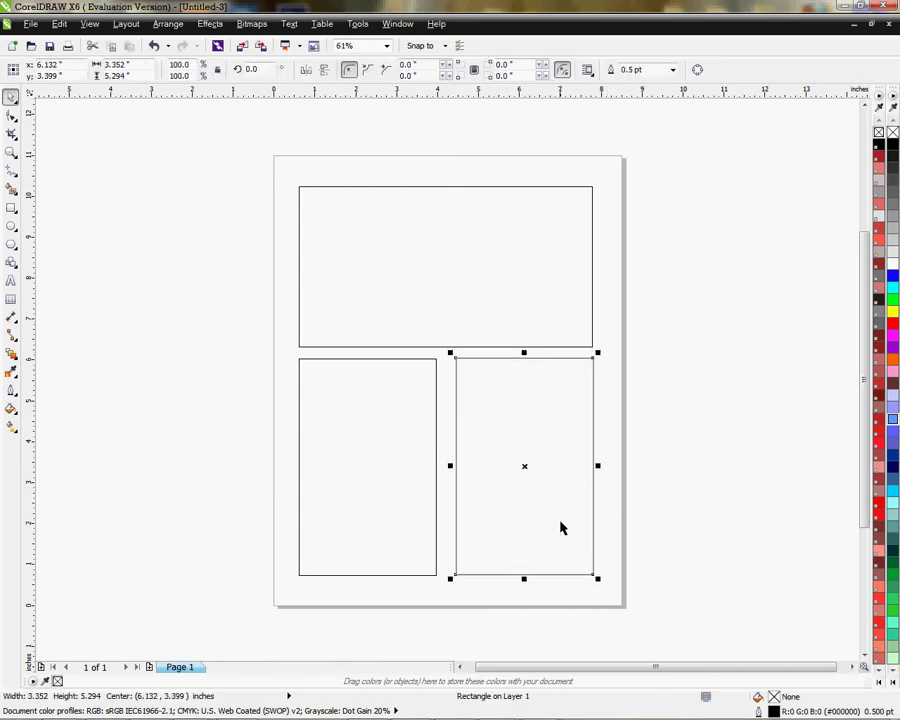
{"action": "left_click", "coordinate": [262, 368]}
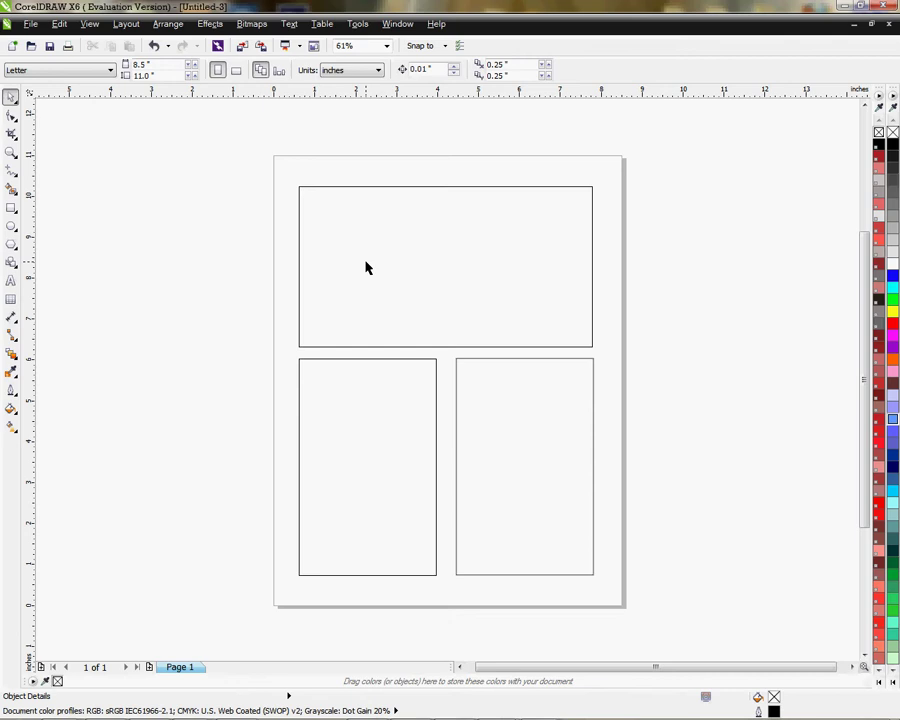
Step: Convert the top, lower-left and lower-right rectangles to empty PowerClip frames via Frame Type
{"action": "left_click", "coordinate": [372, 192]}
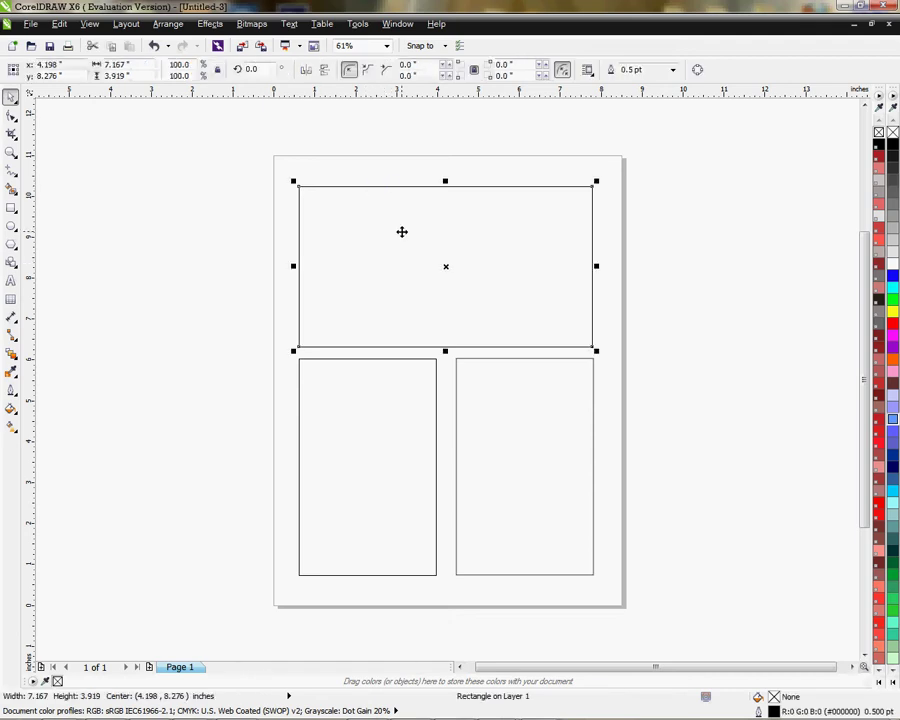
{"action": "right_click", "coordinate": [403, 232]}
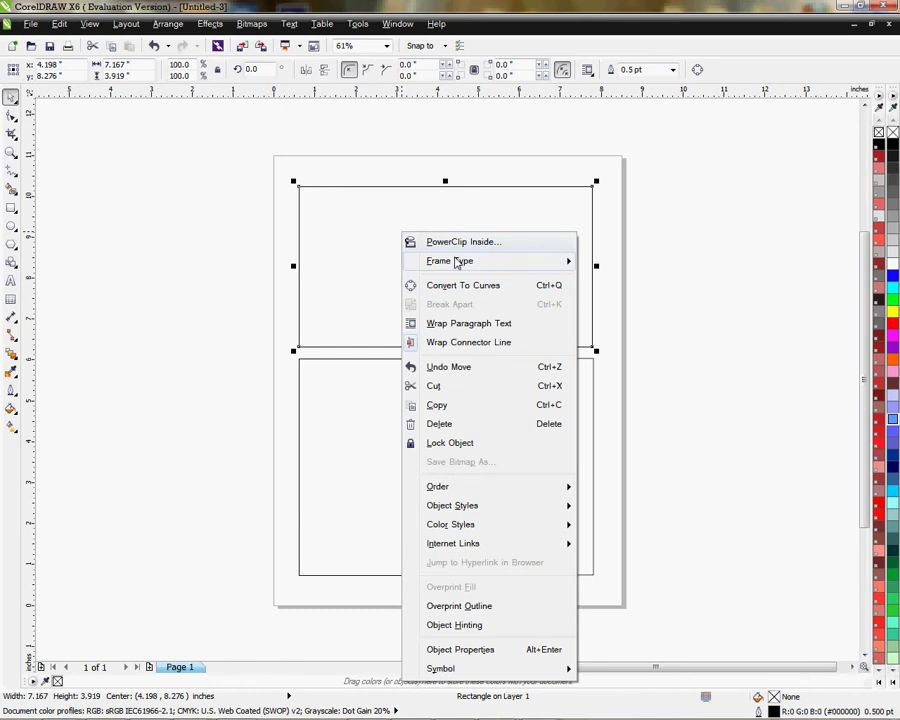
{"action": "mouse_move", "coordinate": [462, 264]}
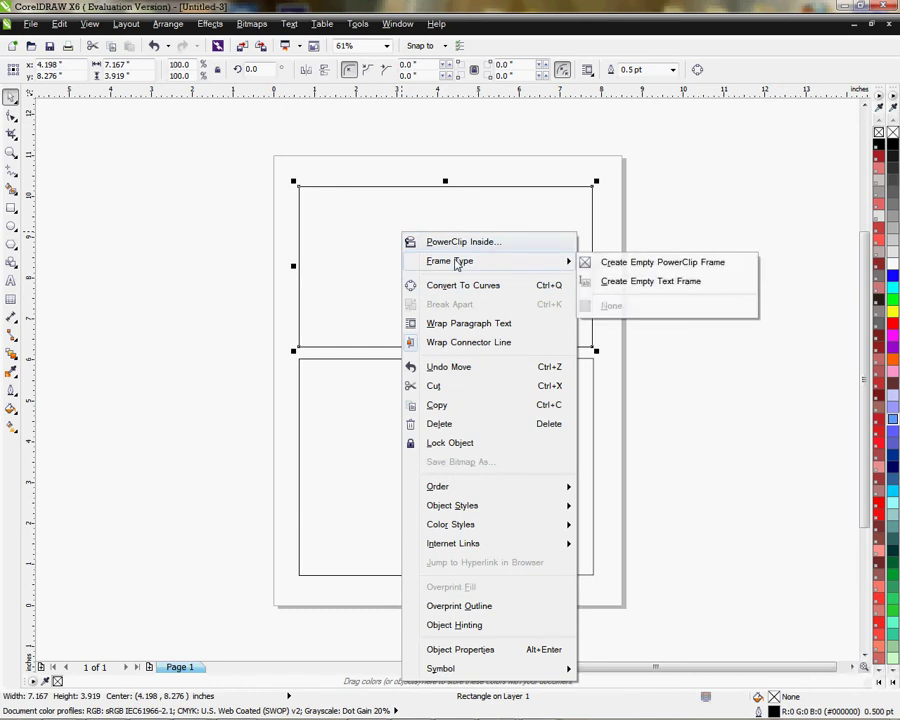
{"action": "left_click", "coordinate": [643, 263]}
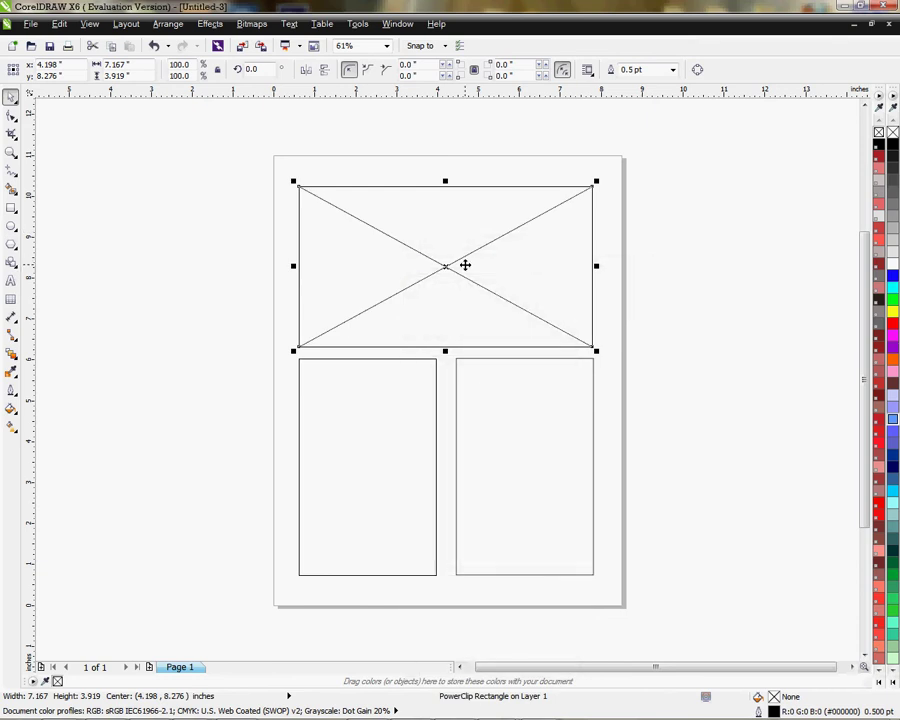
{"action": "right_click", "coordinate": [371, 450]}
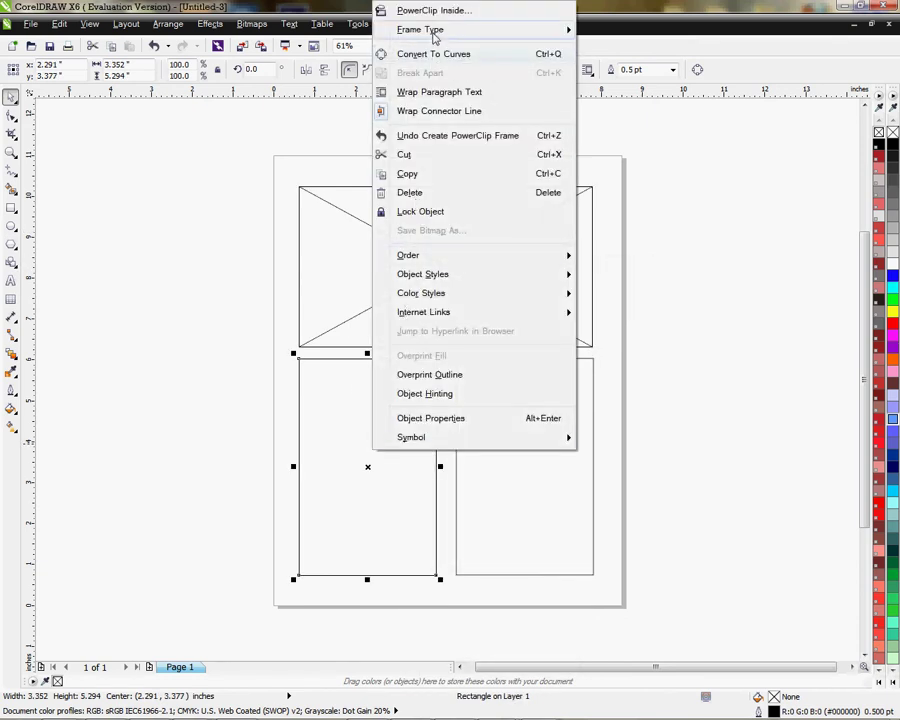
{"action": "mouse_move", "coordinate": [452, 34]}
{"action": "left_click", "coordinate": [606, 31]}
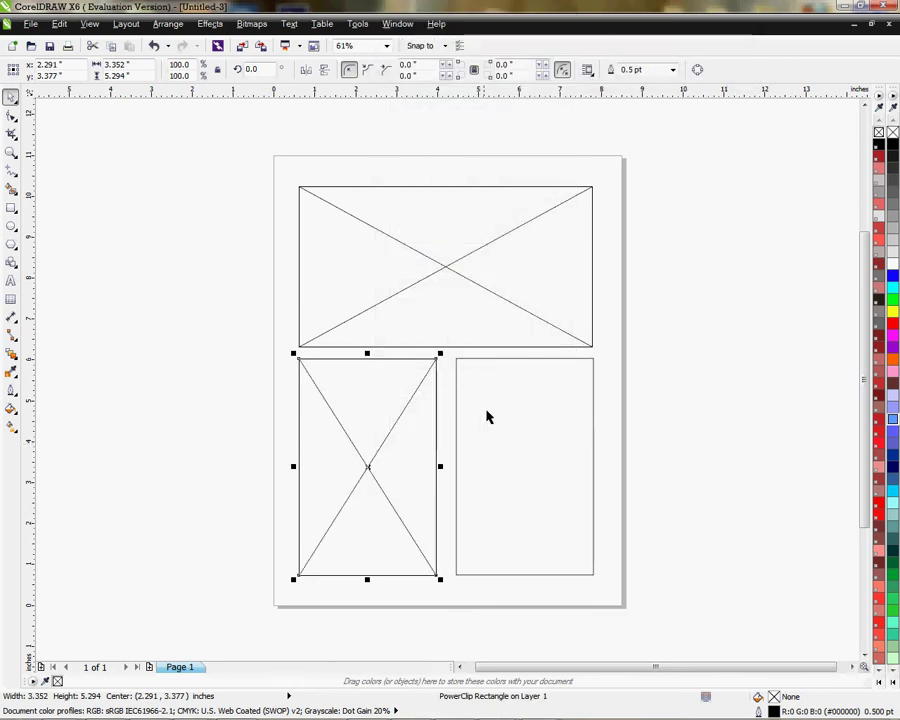
{"action": "right_click", "coordinate": [492, 426]}
{"action": "mouse_move", "coordinate": [560, 38]}
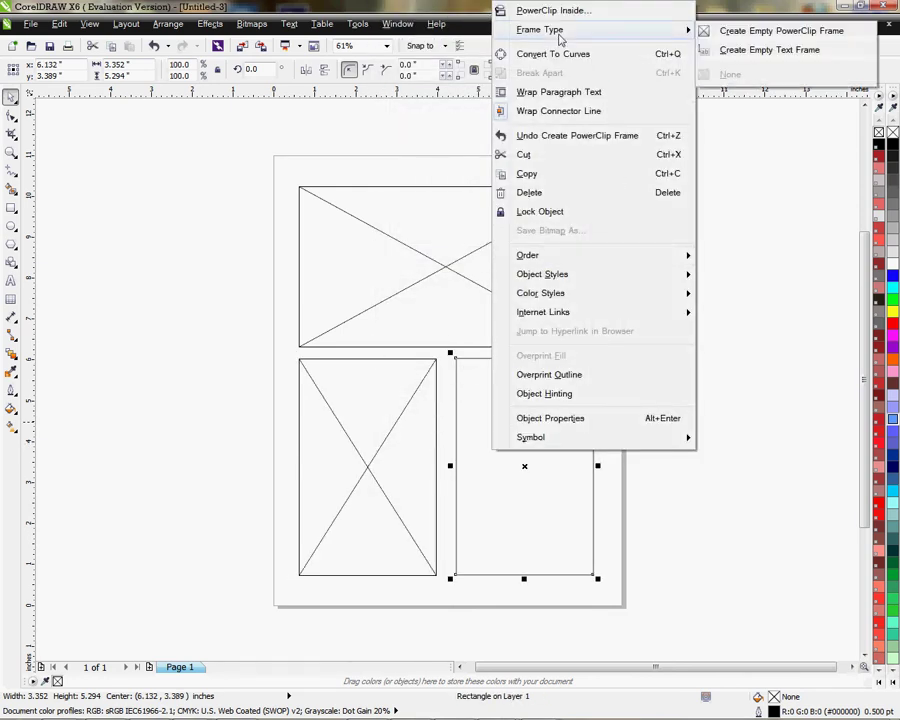
{"action": "left_click", "coordinate": [742, 35]}
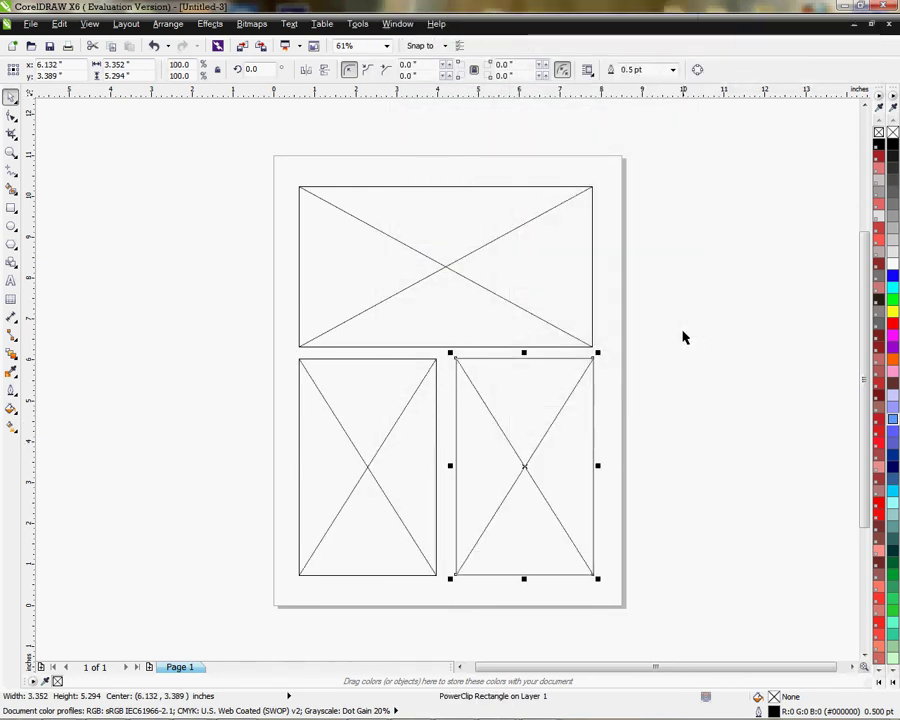
{"action": "left_click", "coordinate": [165, 368]}
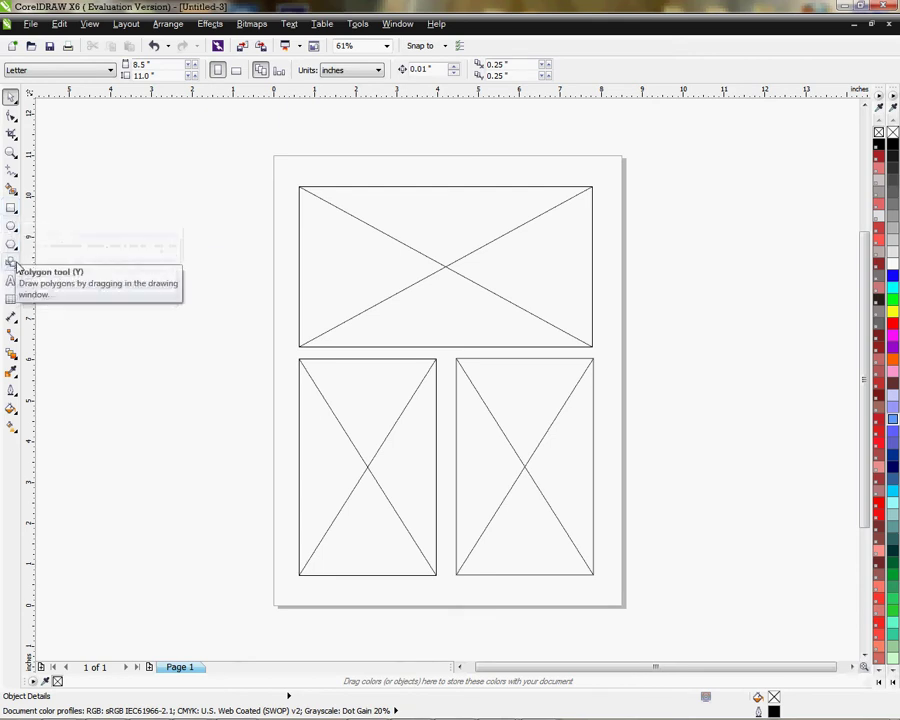
Step: Draw three pentagons beside the page, one on the left and two on the right
{"action": "left_click", "coordinate": [12, 244]}
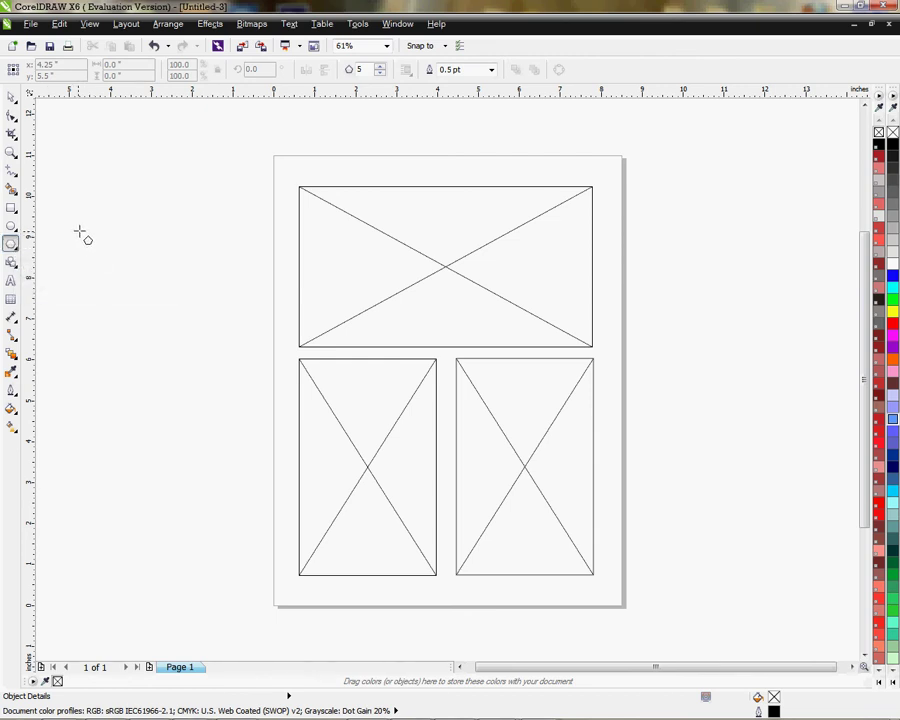
{"action": "mouse_move", "coordinate": [78, 227]}
{"action": "left_mouse_down"}
{"action": "mouse_move", "coordinate": [233, 434]}
{"action": "mouse_move", "coordinate": [265, 530]}
{"action": "mouse_move", "coordinate": [301, 575]}
{"action": "mouse_move", "coordinate": [296, 545]}
{"action": "left_mouse_up"}
{"action": "left_click_drag", "start_coordinate": [189, 382], "coordinate": [161, 287]}
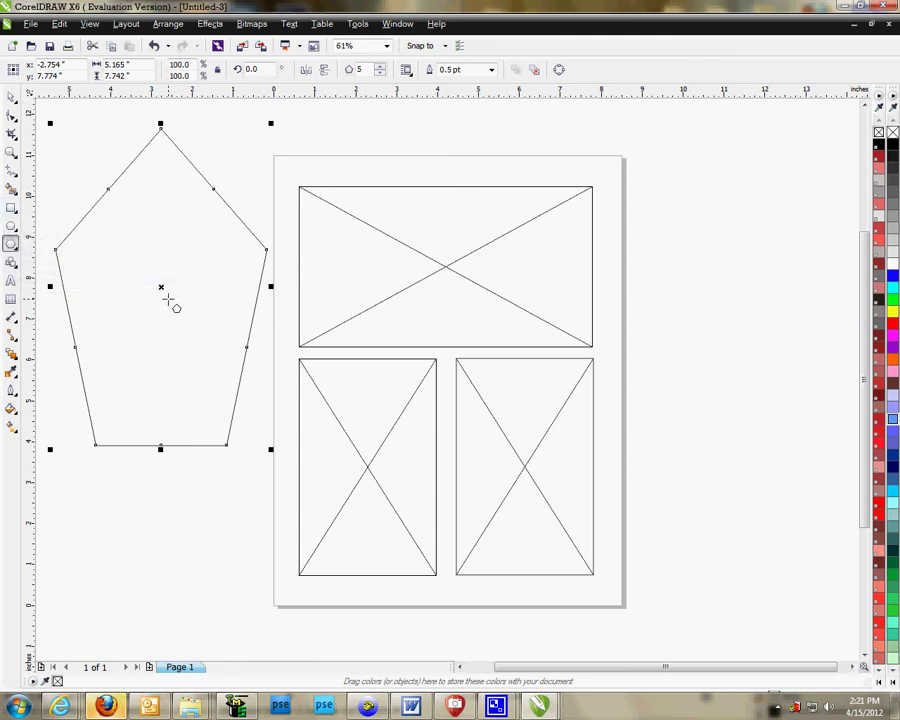
{"action": "left_click_drag", "start_coordinate": [724, 177], "coordinate": [808, 464]}
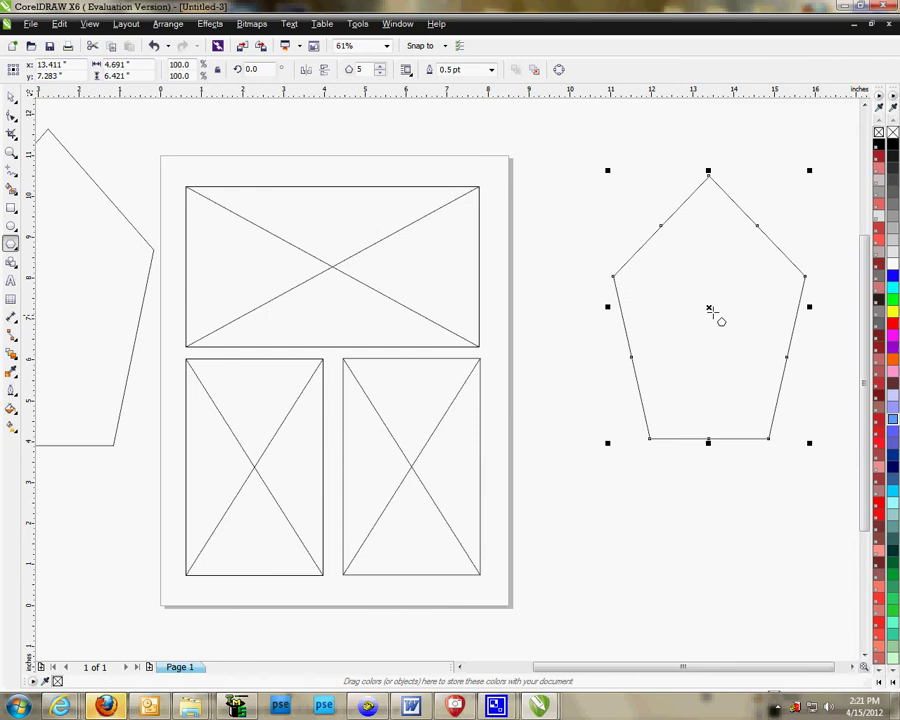
{"action": "left_click_drag", "start_coordinate": [710, 310], "coordinate": [630, 278]}
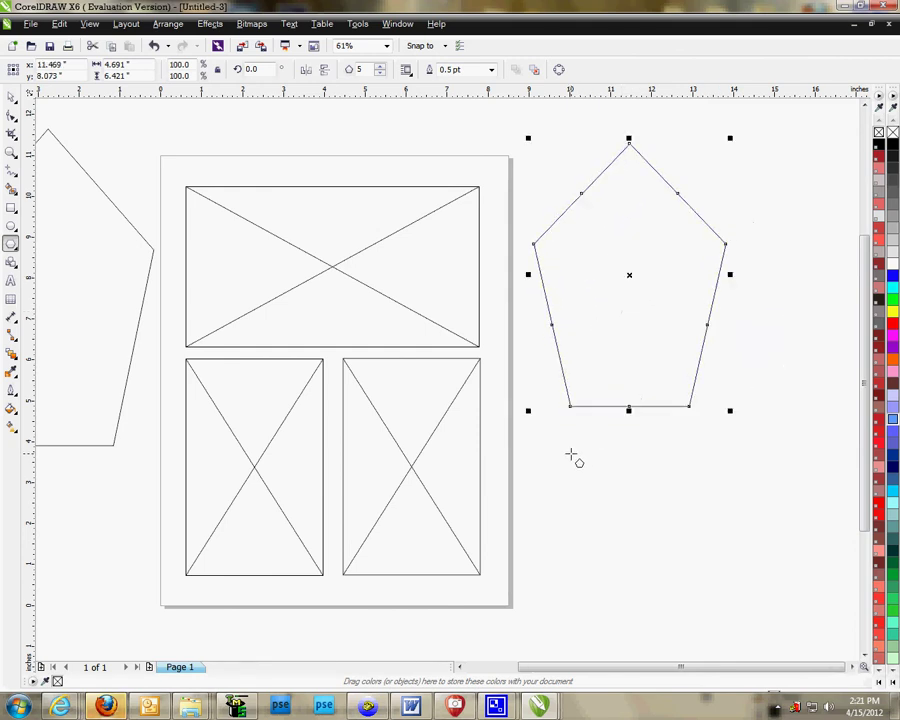
{"action": "left_click_drag", "start_coordinate": [574, 456], "coordinate": [834, 640]}
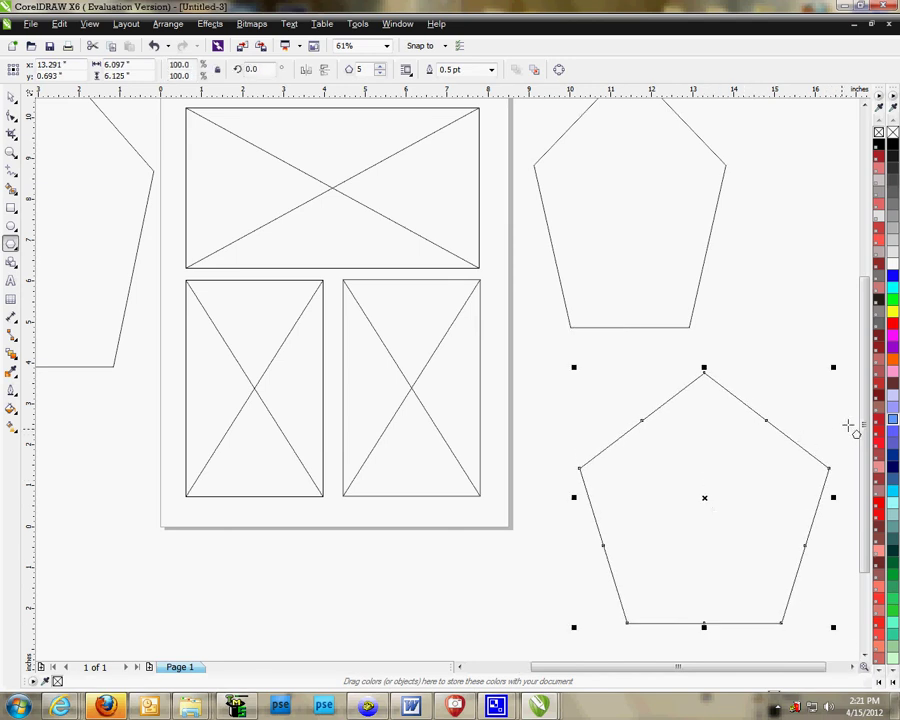
Step: Fill the pentagons dark teal, light blue and grey, then zoom to fit all shapes
{"action": "left_click", "coordinate": [890, 420]}
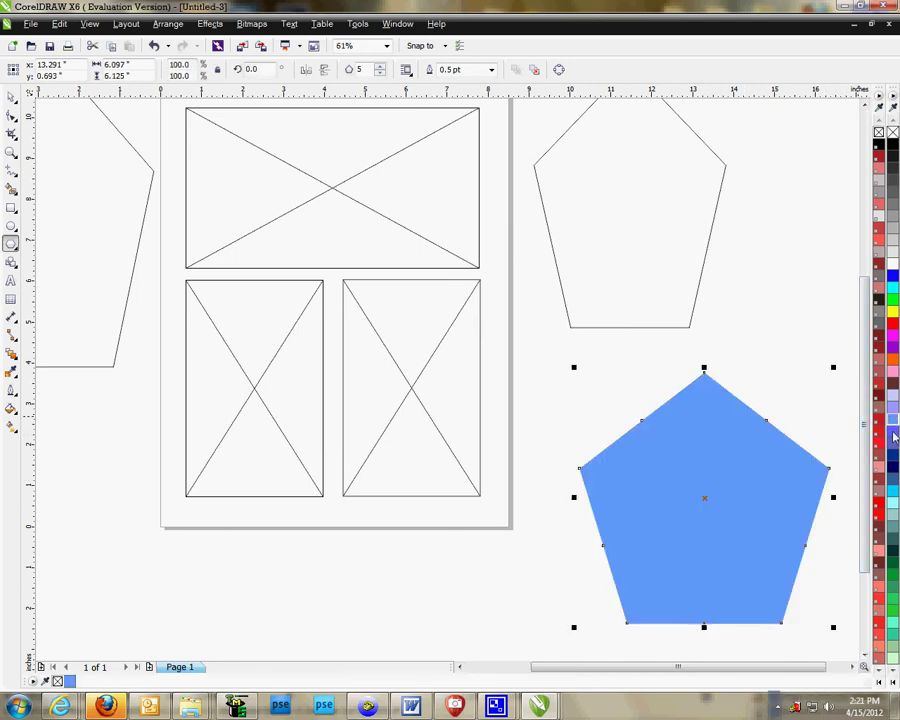
{"action": "left_click", "coordinate": [893, 551]}
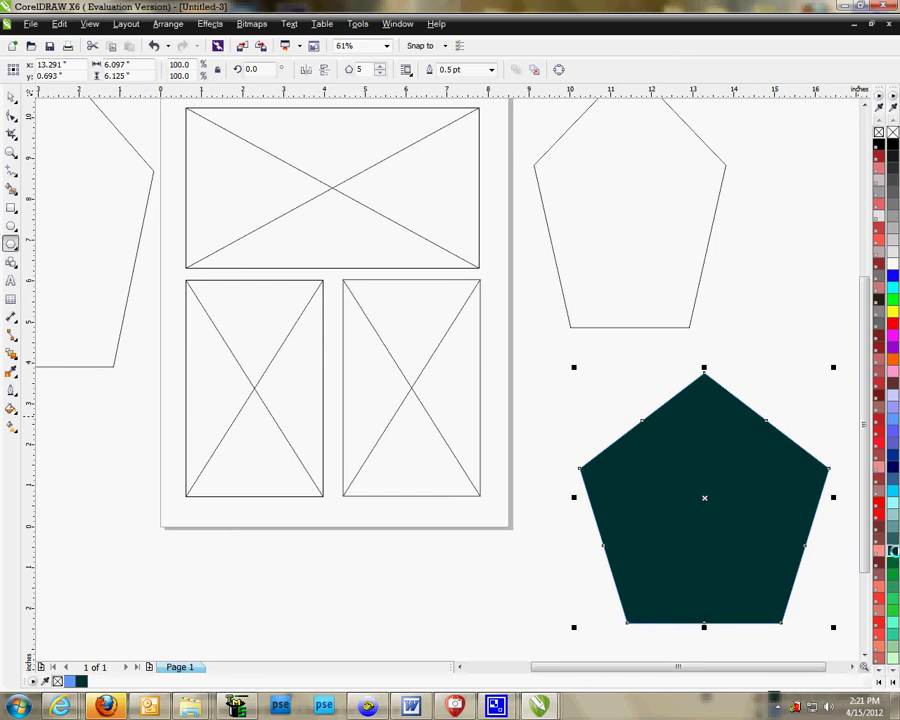
{"action": "left_click", "coordinate": [673, 281]}
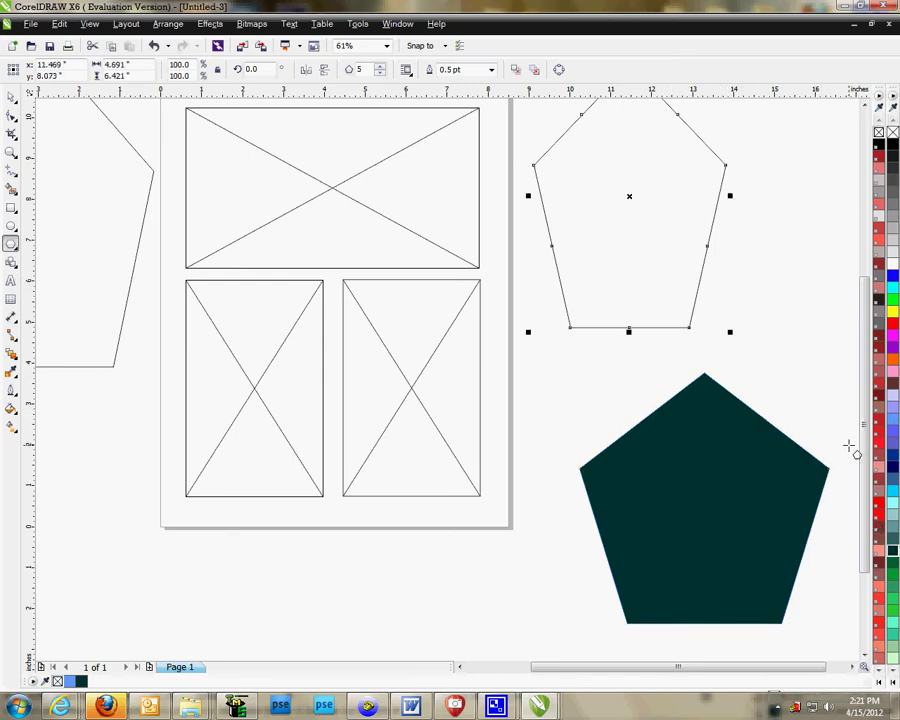
{"action": "left_click", "coordinate": [892, 490]}
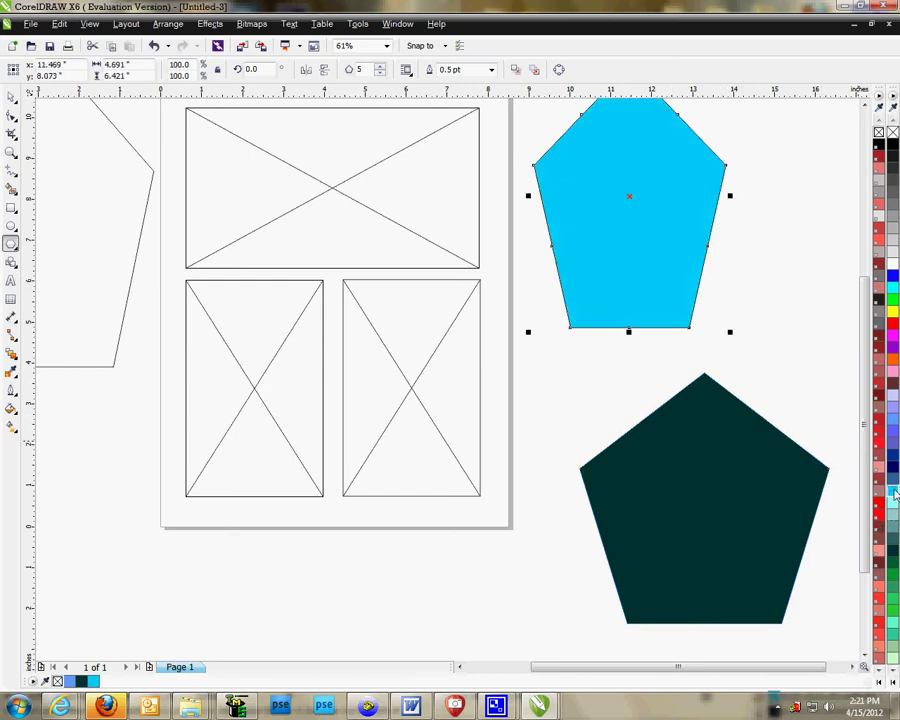
{"action": "left_click", "coordinate": [149, 204]}
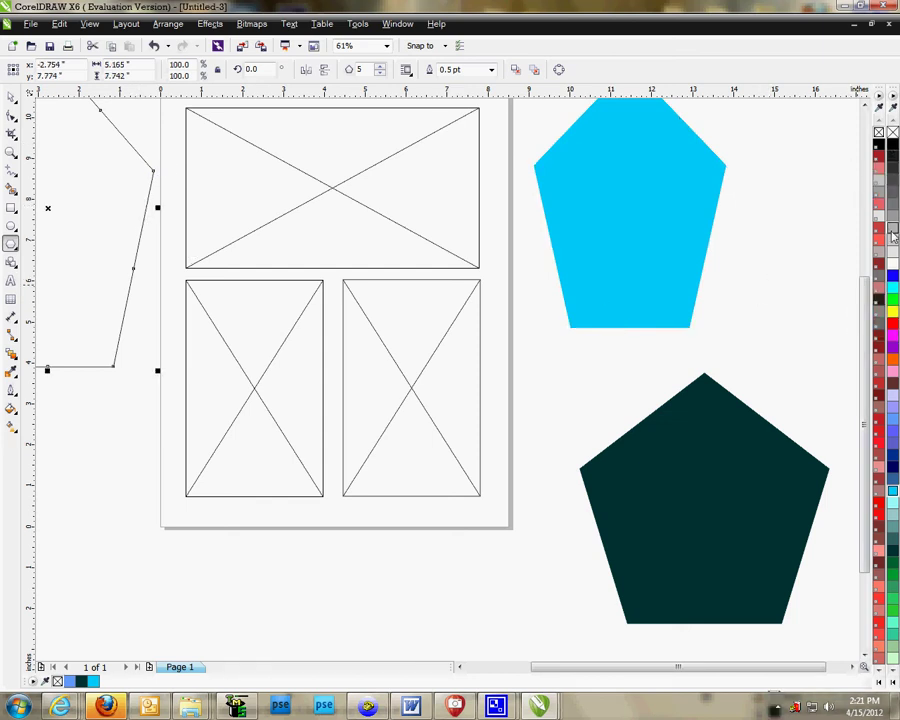
{"action": "left_click", "coordinate": [879, 185]}
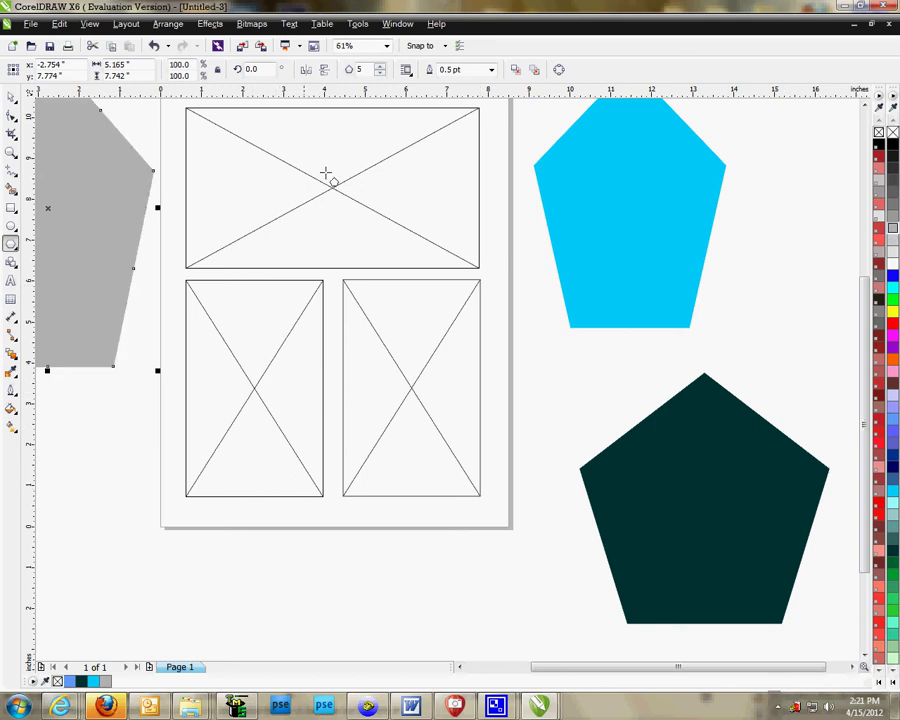
{"action": "left_click", "coordinate": [386, 46]}
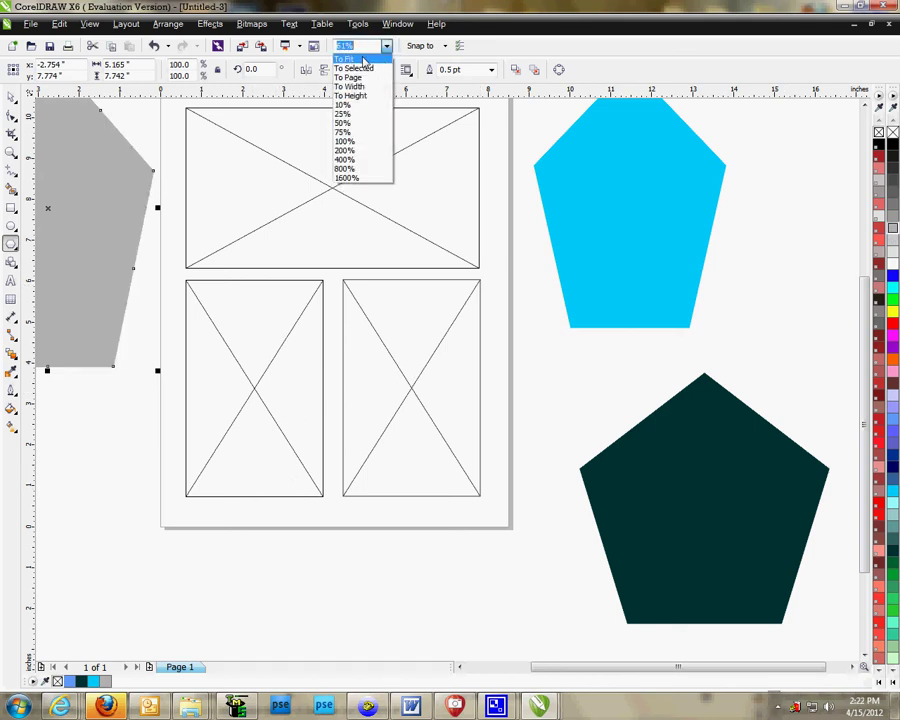
{"action": "left_click", "coordinate": [344, 59]}
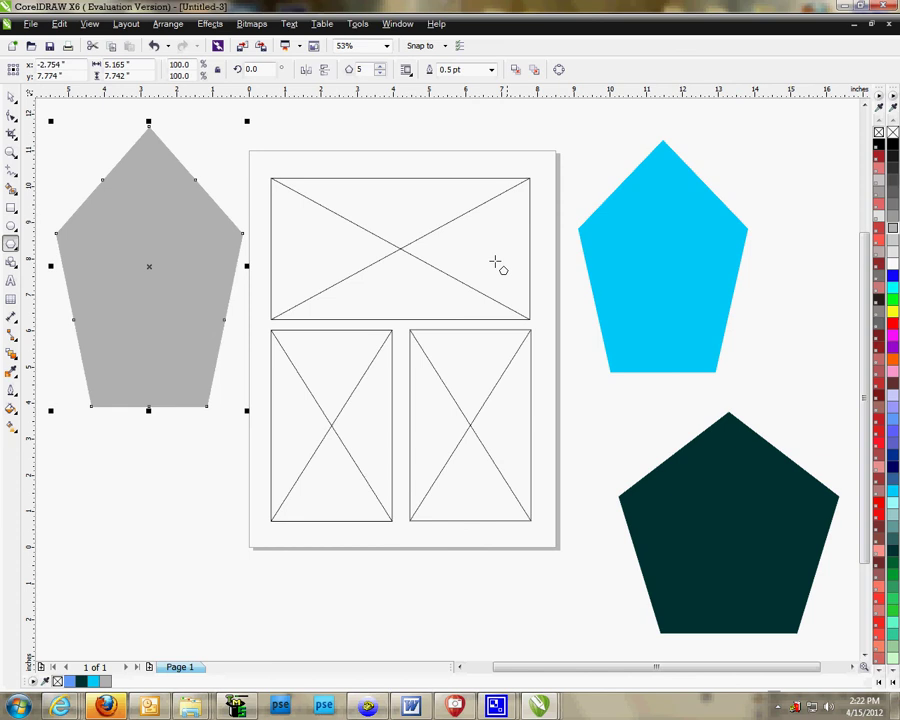
Step: Rotate the grey pentagon 90° and drag it into the wide top PowerClip frame
{"action": "left_click", "coordinate": [11, 97]}
{"action": "left_click", "coordinate": [124, 476]}
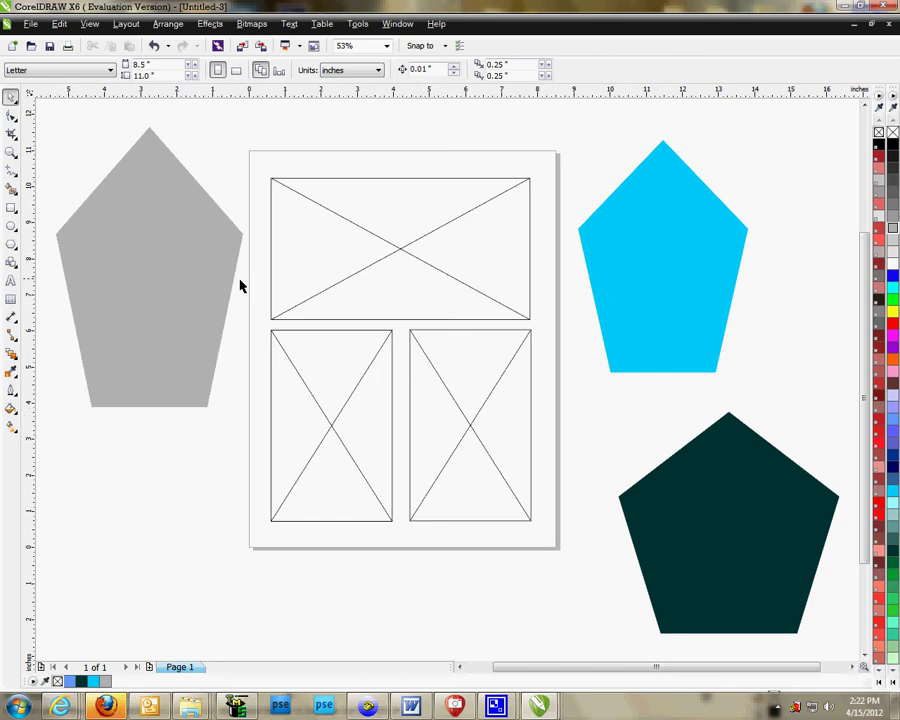
{"action": "left_click", "coordinate": [183, 287]}
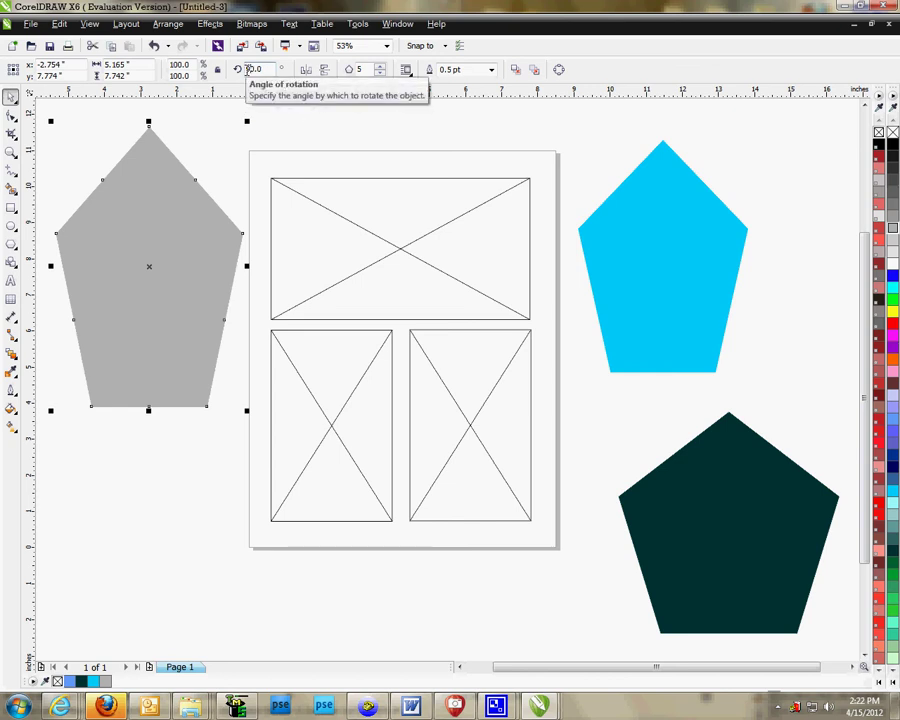
{"action": "key", "text": "Return"}
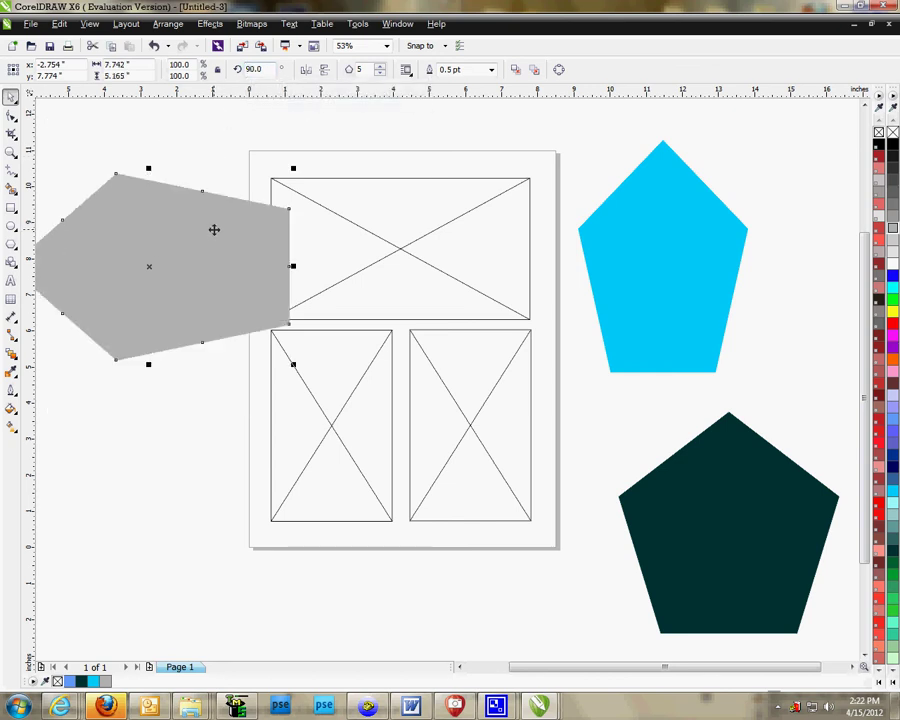
{"action": "left_click", "coordinate": [197, 155]}
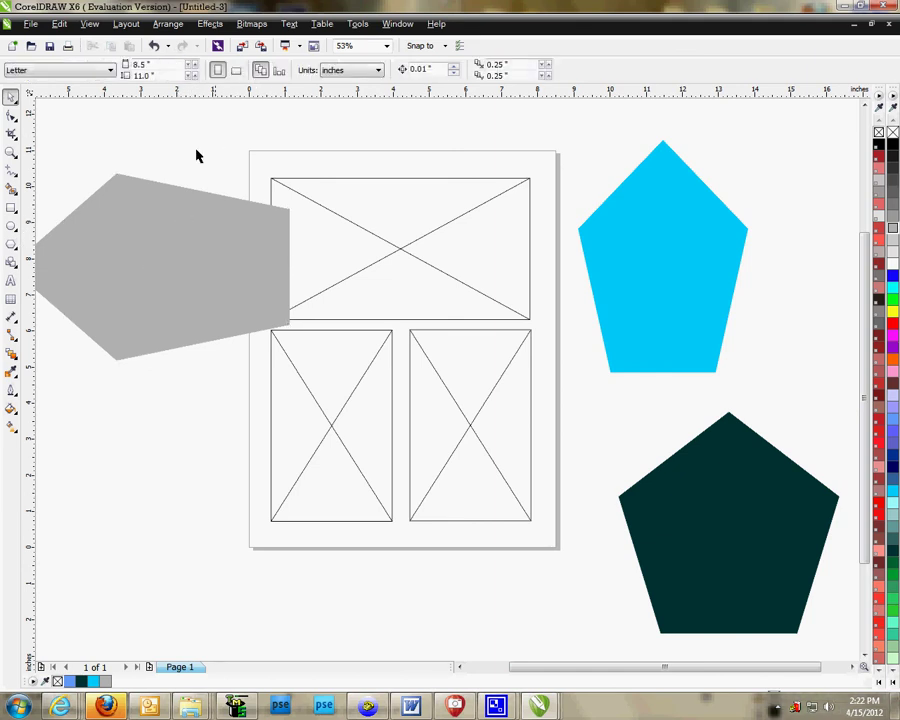
{"action": "left_click_drag", "start_coordinate": [135, 249], "coordinate": [376, 243]}
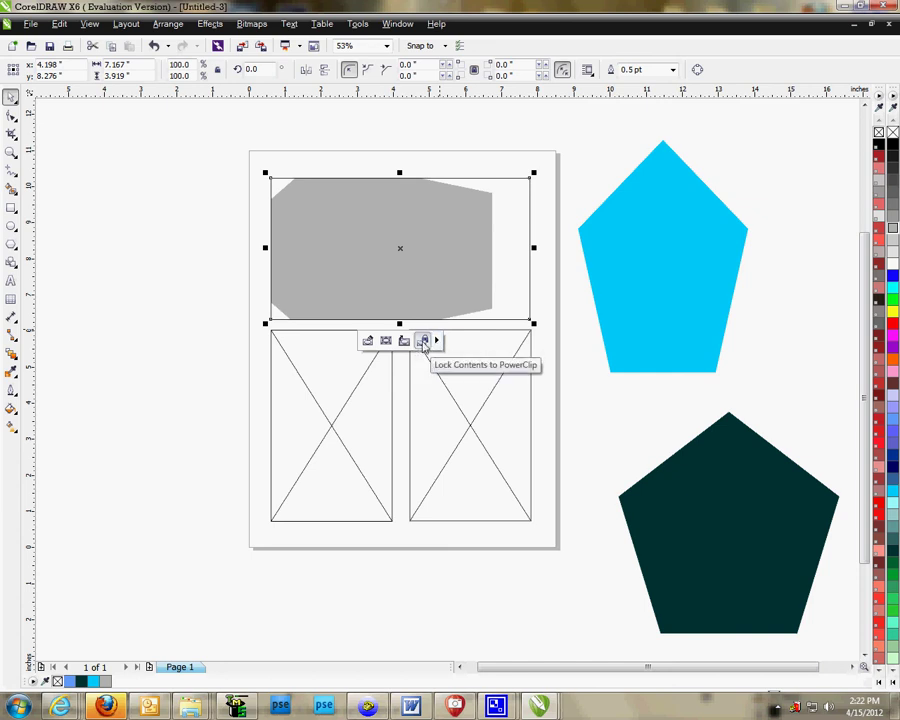
{"action": "left_click", "coordinate": [437, 342]}
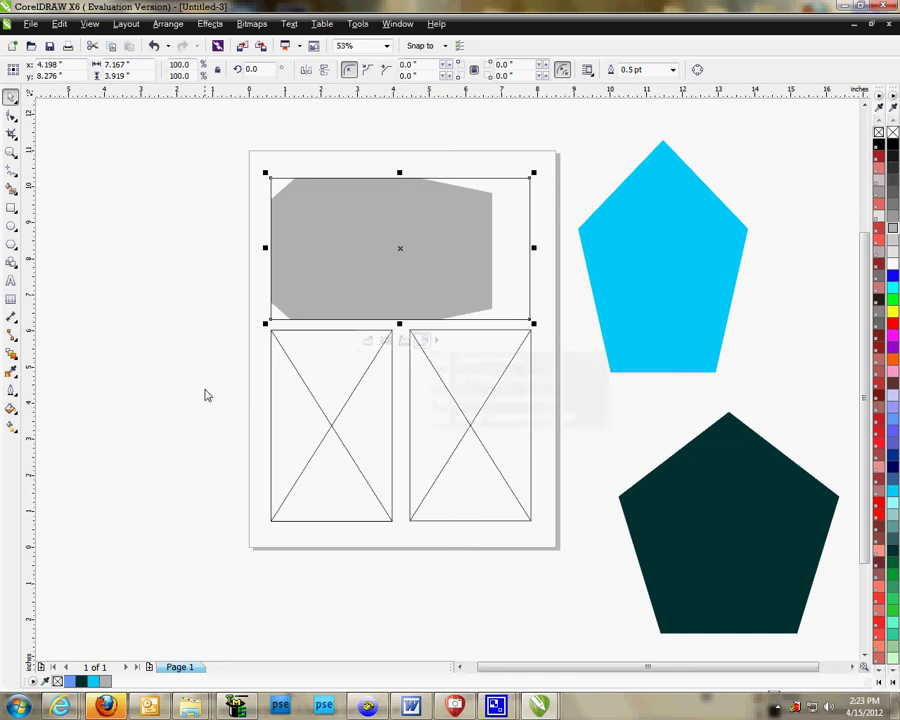
Step: Put the light blue pentagon in the lower-right frame and the dark teal one in the lower-left
{"action": "left_click_drag", "start_coordinate": [621, 285], "coordinate": [450, 428]}
{"action": "left_click_drag", "start_coordinate": [688, 548], "coordinate": [345, 483]}
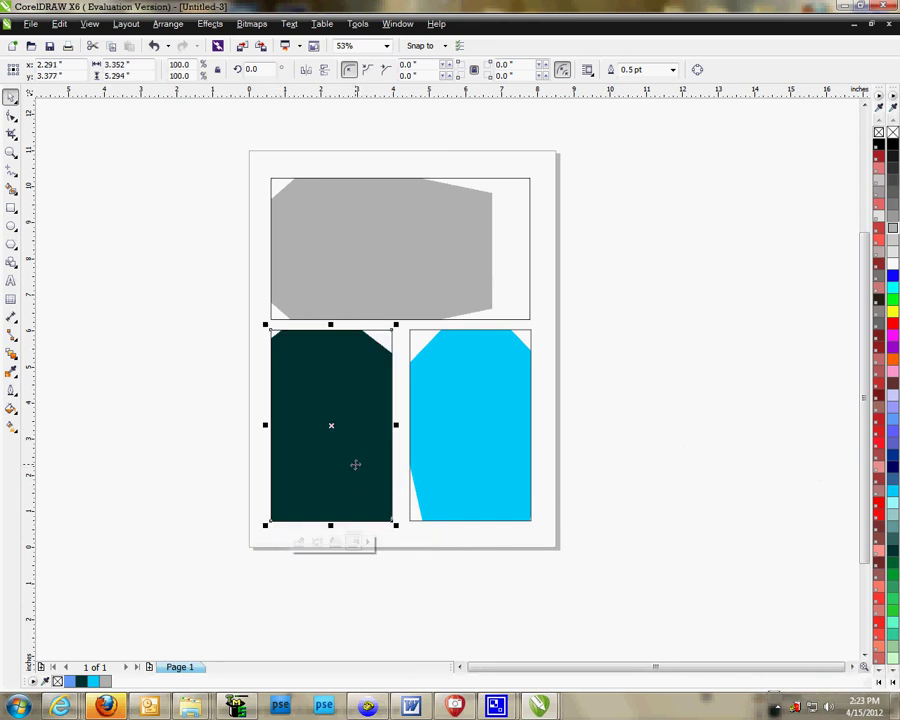
{"action": "left_click", "coordinate": [408, 285]}
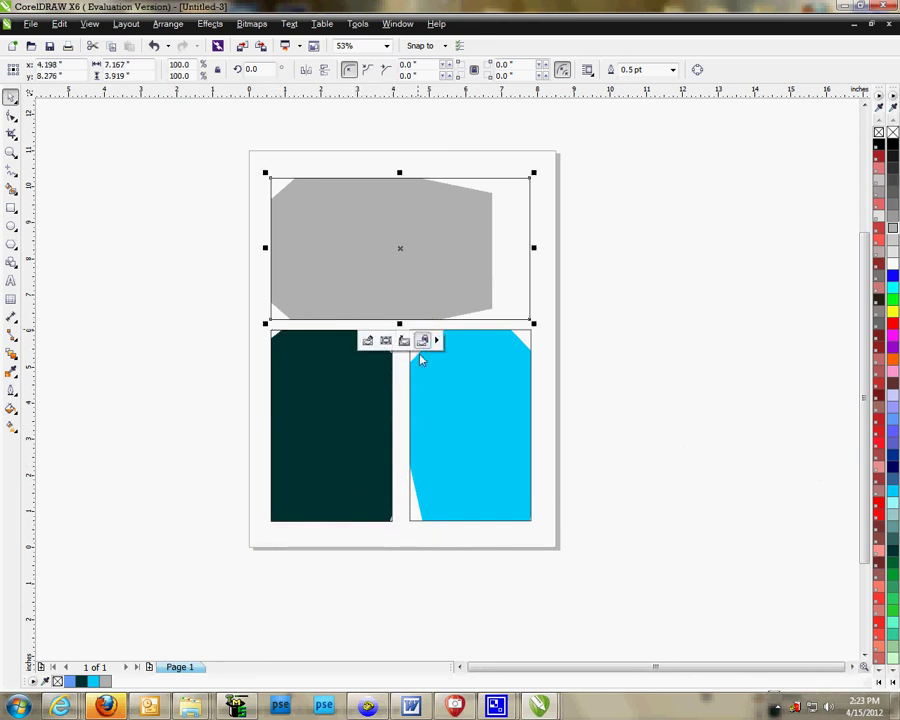
{"action": "left_click", "coordinate": [458, 404]}
{"action": "left_click", "coordinate": [362, 407]}
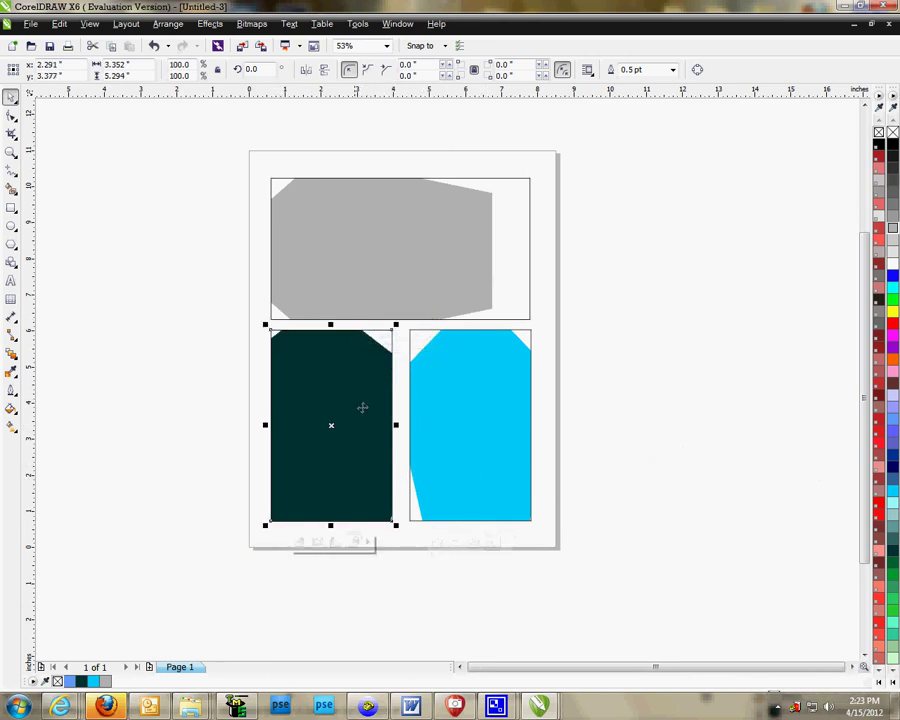
{"action": "left_click", "coordinate": [370, 261]}
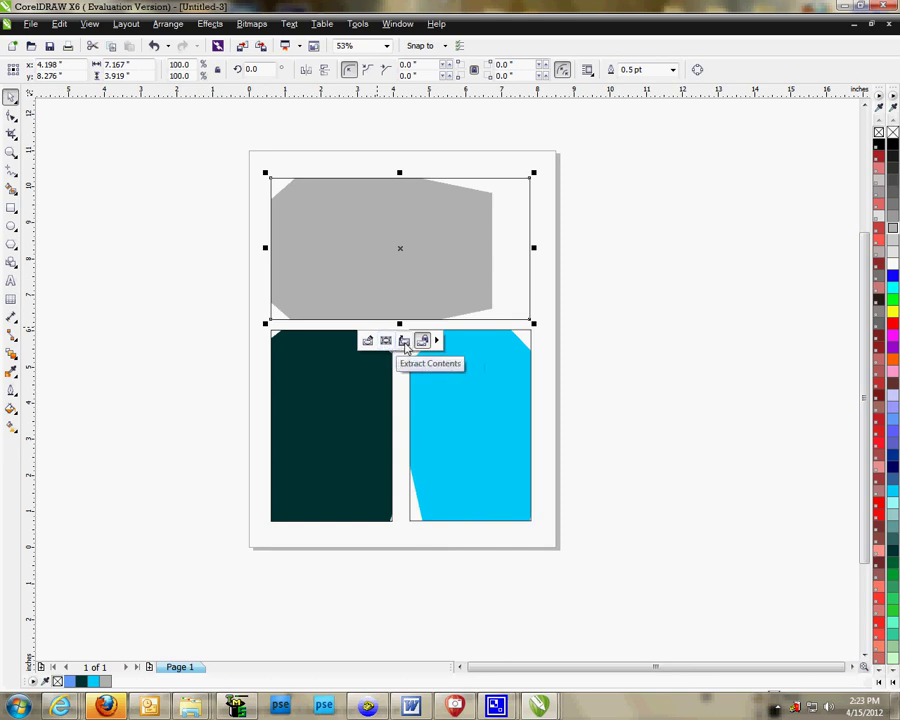
{"action": "left_click", "coordinate": [405, 342]}
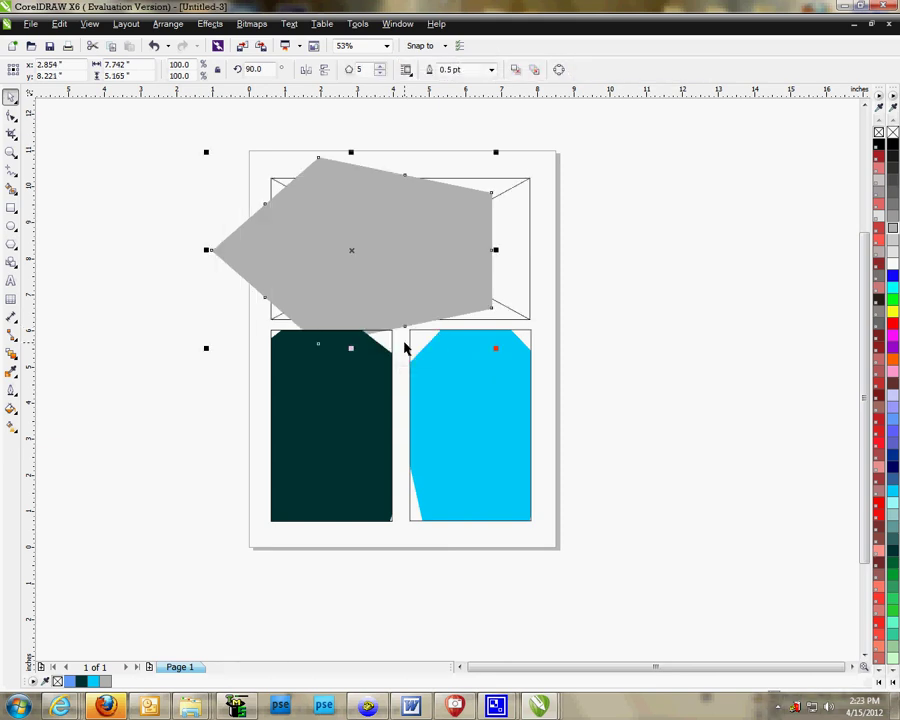
{"action": "right_click", "coordinate": [408, 265]}
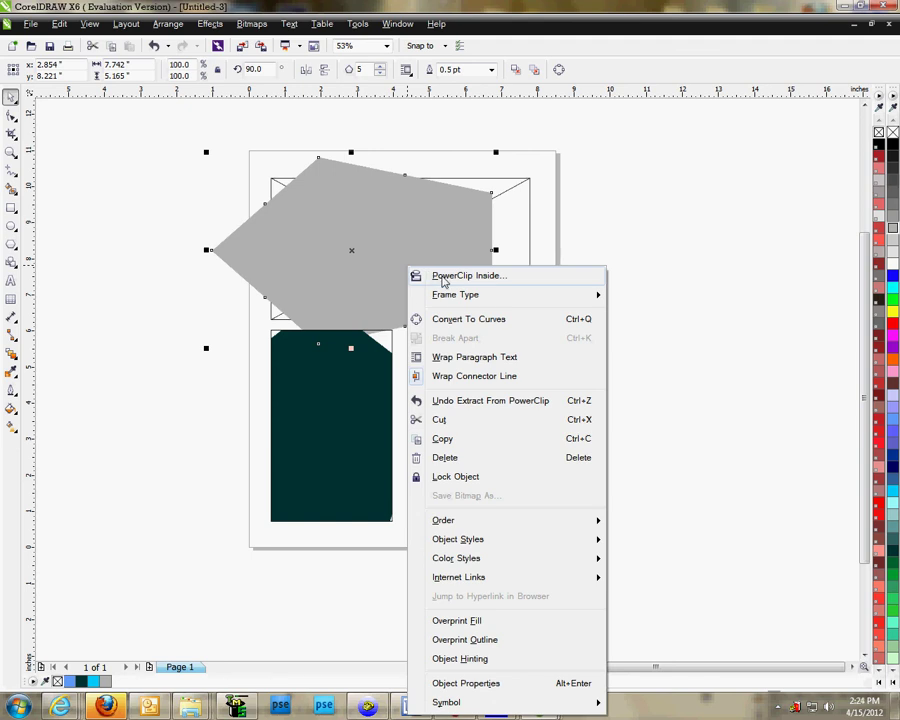
{"action": "mouse_move", "coordinate": [474, 301]}
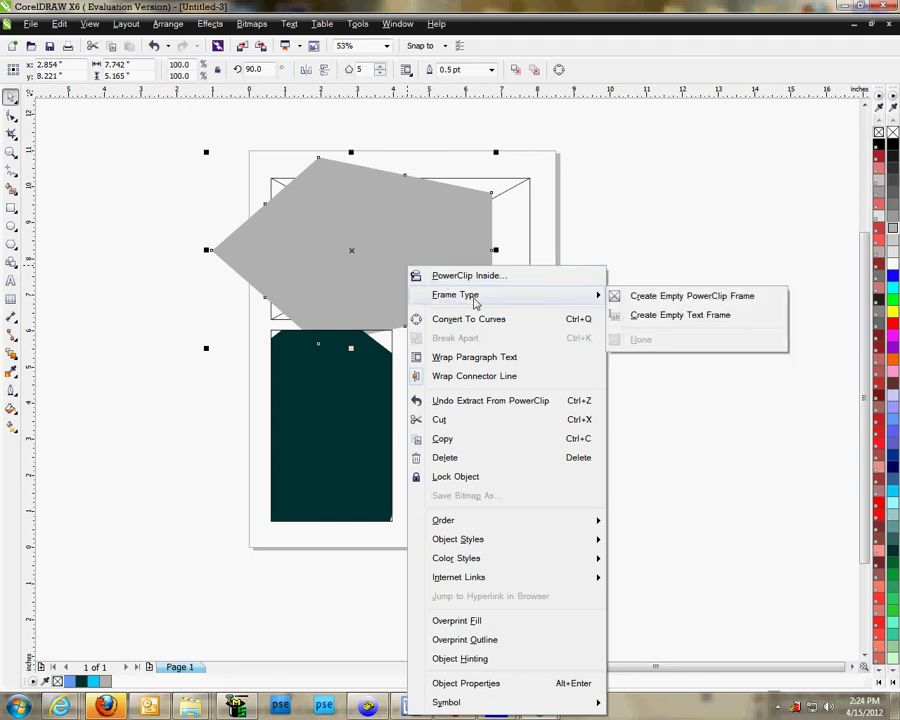
{"action": "left_click", "coordinate": [474, 276]}
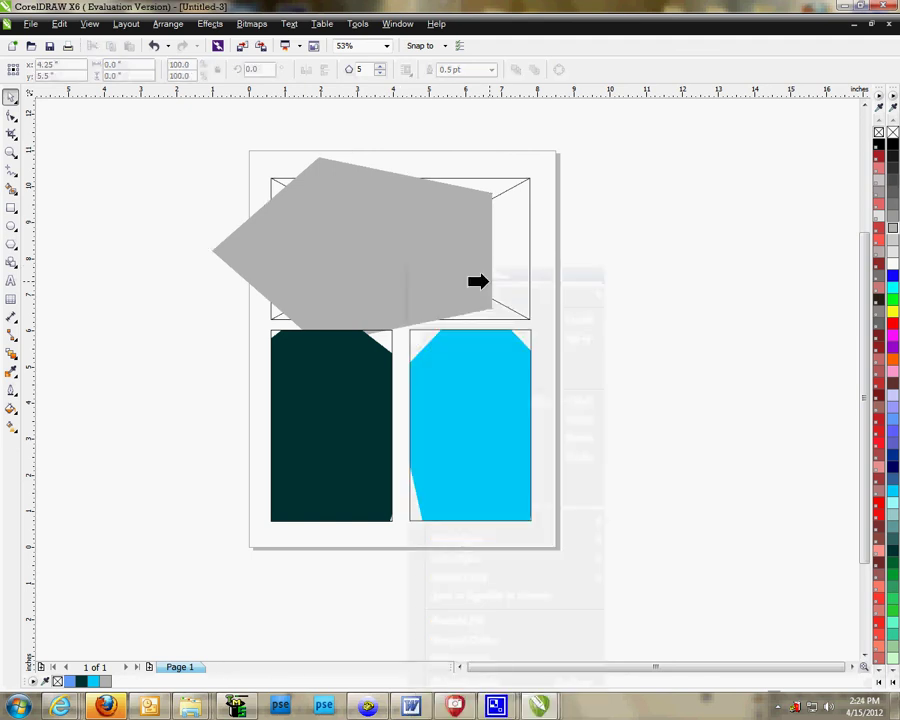
{"action": "left_click", "coordinate": [512, 247]}
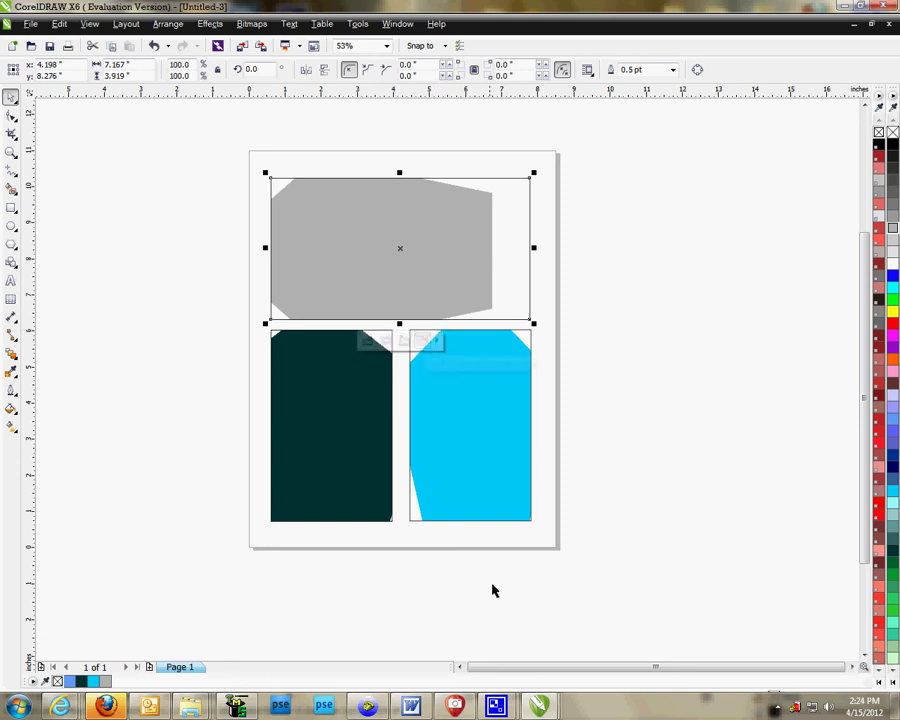
{"action": "left_click", "coordinate": [496, 706]}
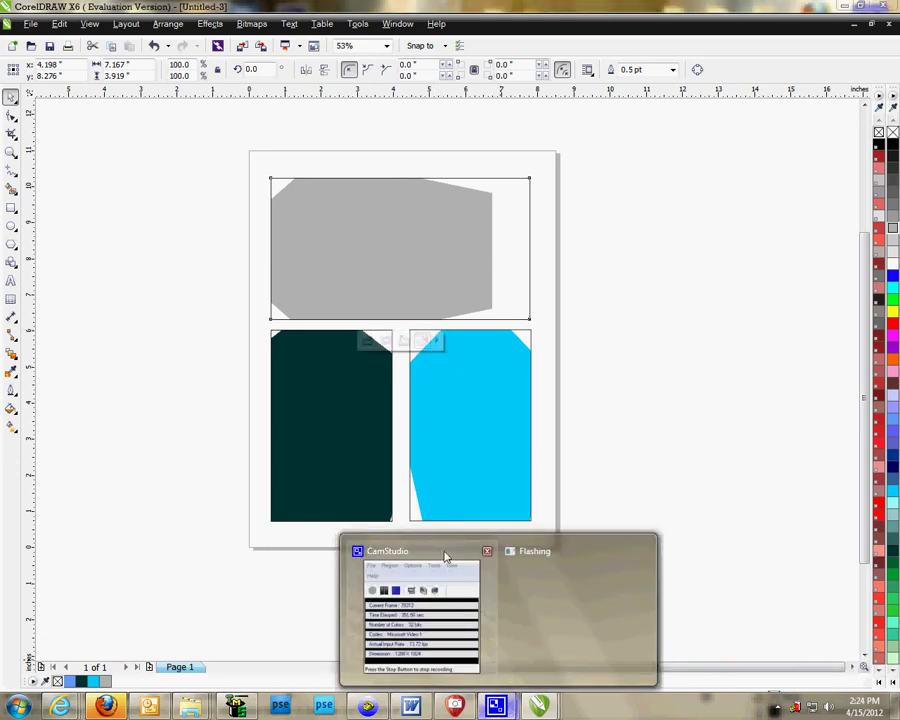